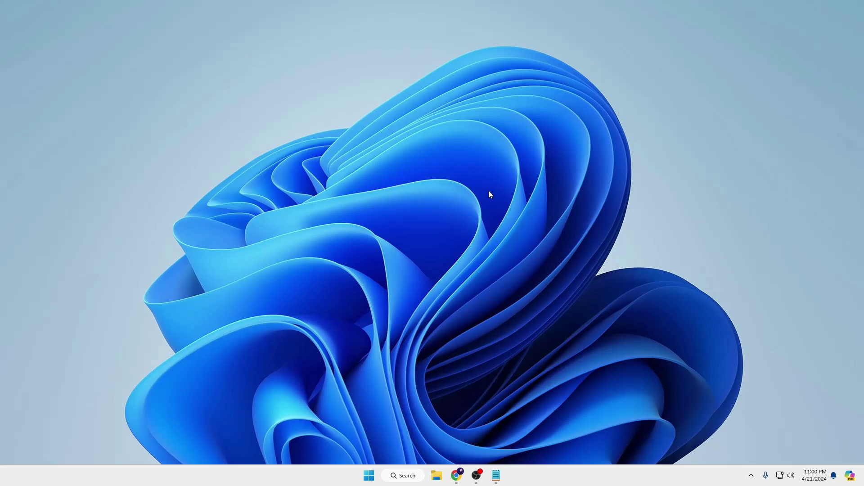
Step: Uninstall Clipchamp and Cortana from the Start menu's All apps list
left_click(368, 476)
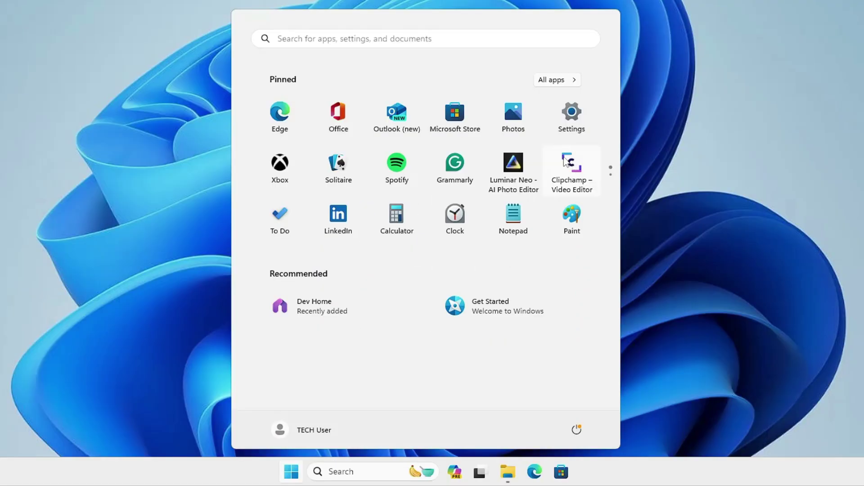
left_click(552, 81)
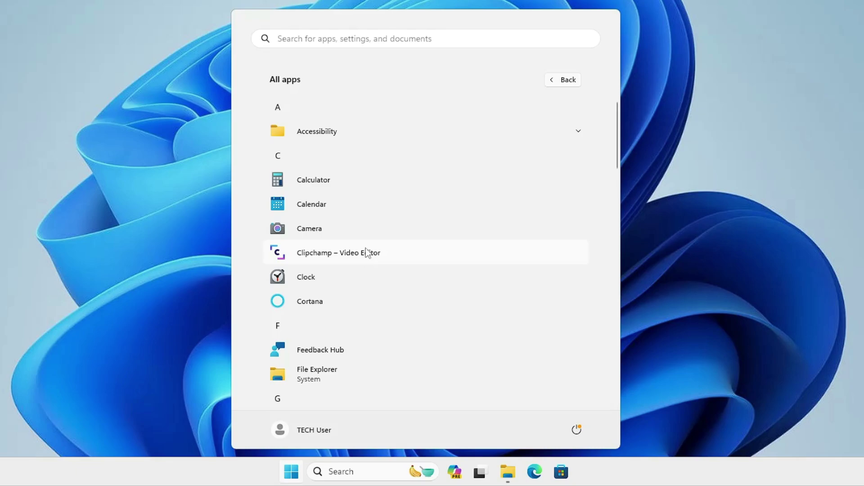
right_click(366, 253)
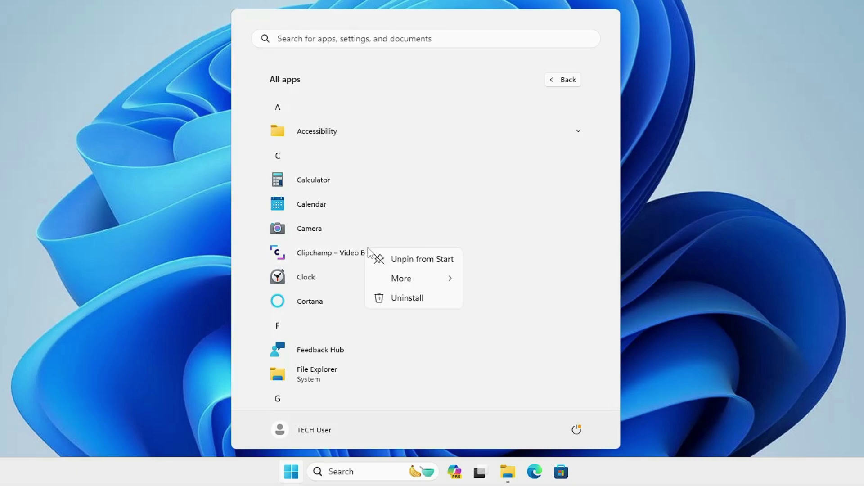
left_click(409, 299)
left_click(460, 212)
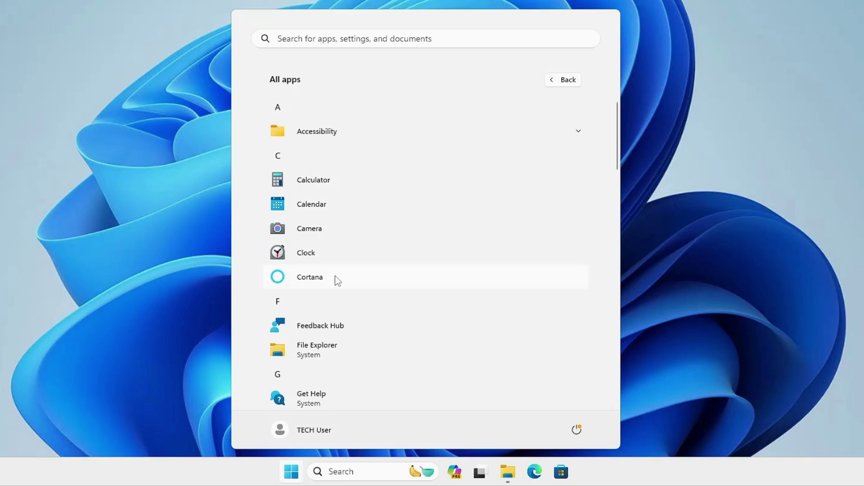
right_click(335, 275)
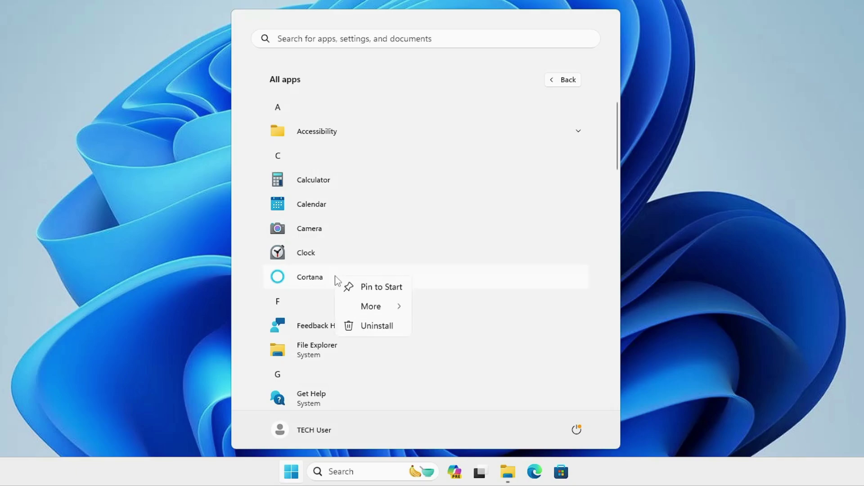
left_click(387, 326)
left_click(449, 245)
Step: Uninstall Maps and one other unwanted app from All apps
right_click(379, 305)
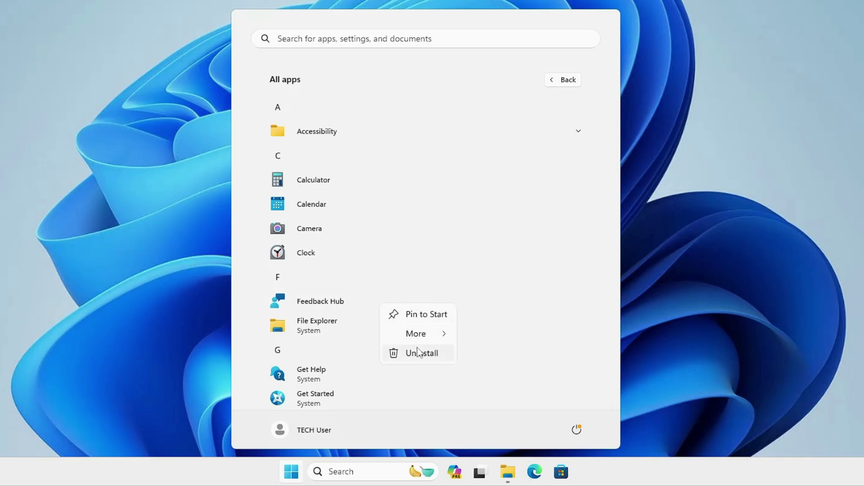
left_click(421, 352)
left_click(465, 252)
scroll(333, 215, "down", 3)
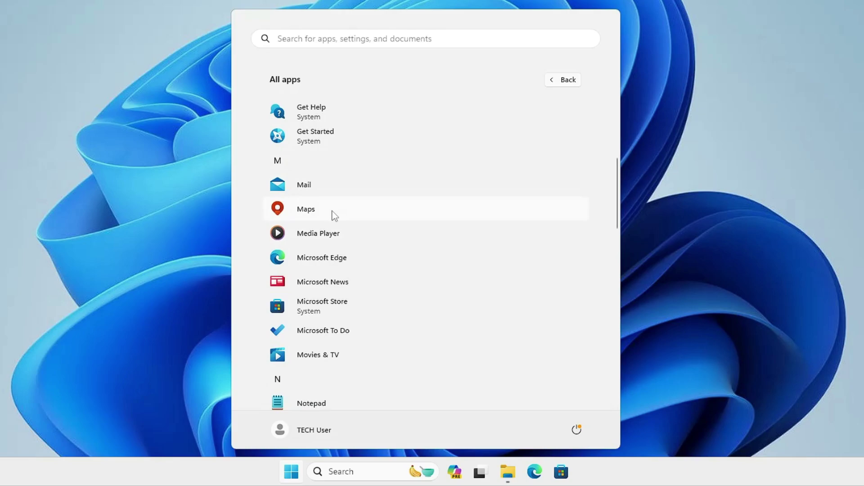
right_click(332, 215)
left_click(365, 257)
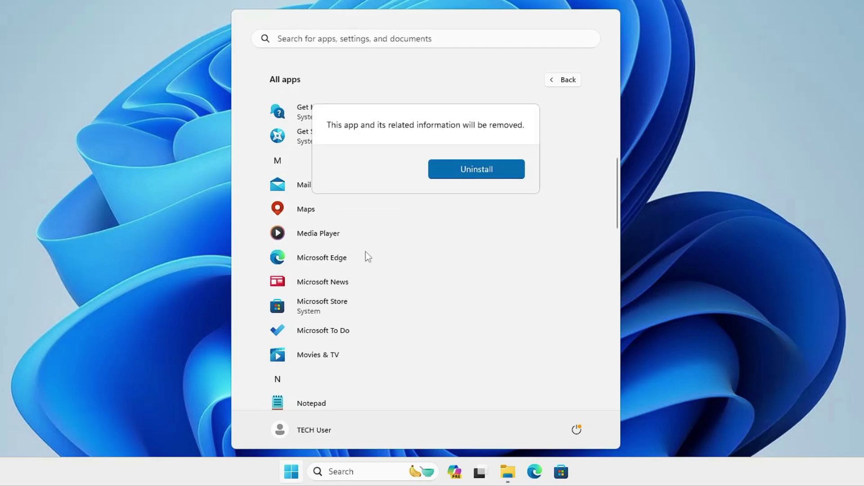
left_click(454, 168)
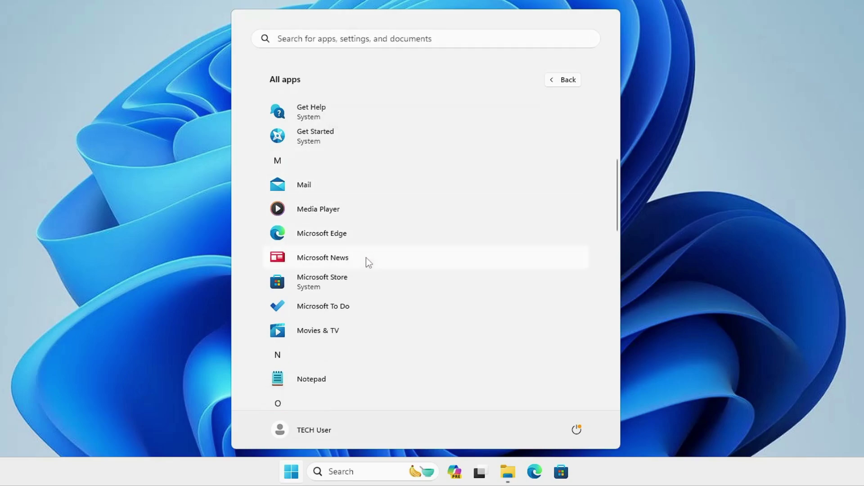
Step: Uninstall Microsoft News and Microsoft To Do
right_click(364, 261)
left_click(403, 307)
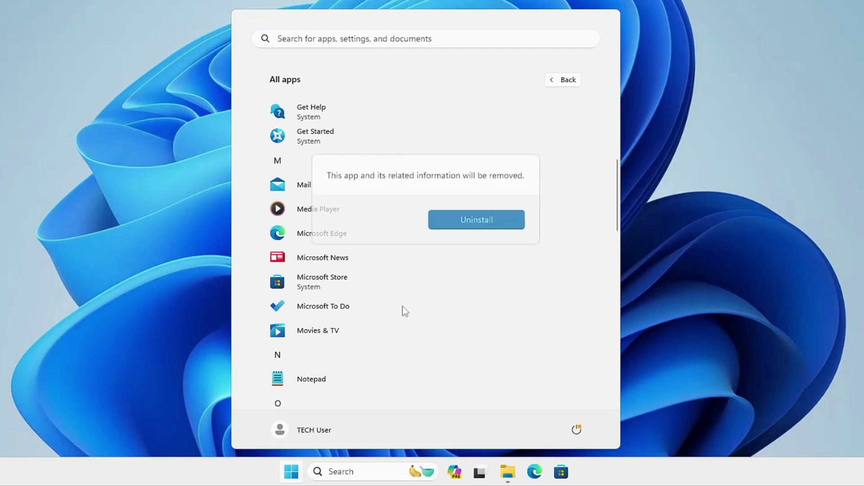
left_click(465, 214)
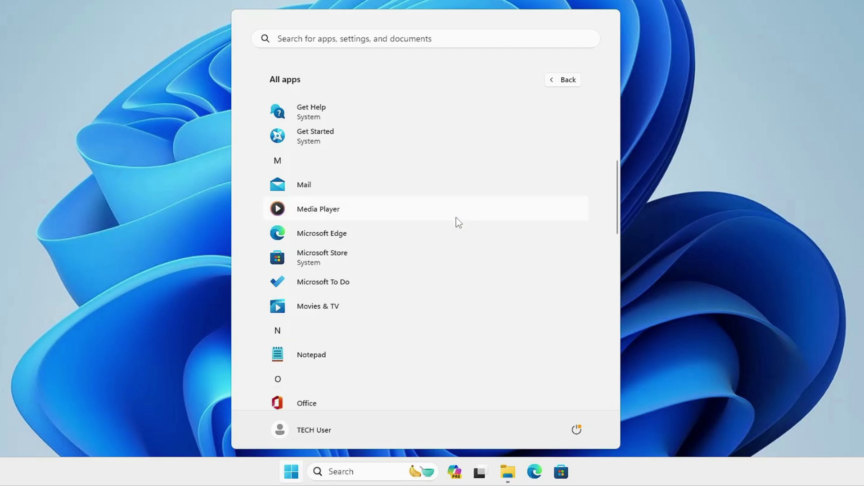
scroll(455, 223, "down", 1)
right_click(406, 238)
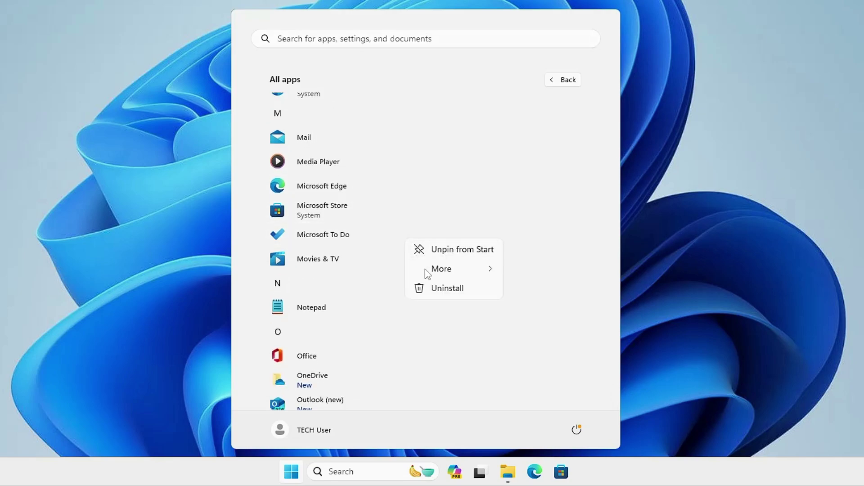
left_click(449, 289)
left_click(468, 203)
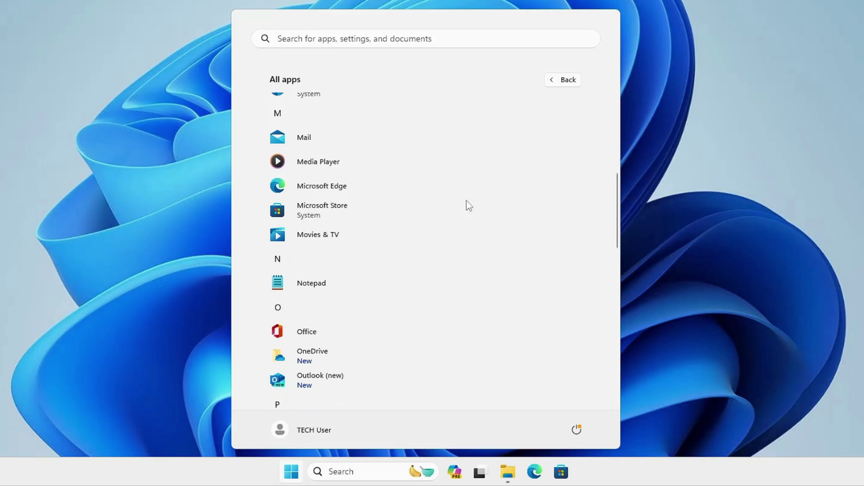
scroll(414, 253, "down", 1)
scroll(411, 256, "down", 1)
scroll(411, 257, "down", 1)
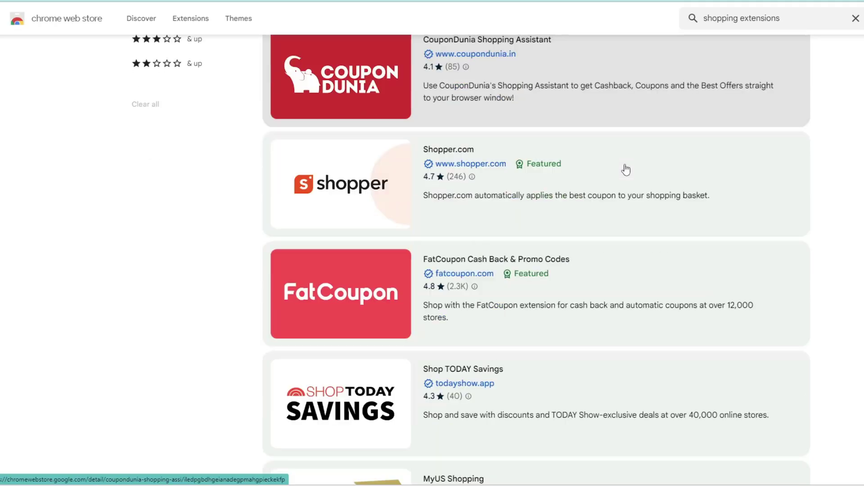
scroll(626, 169, "down", 2)
scroll(625, 169, "down", 2)
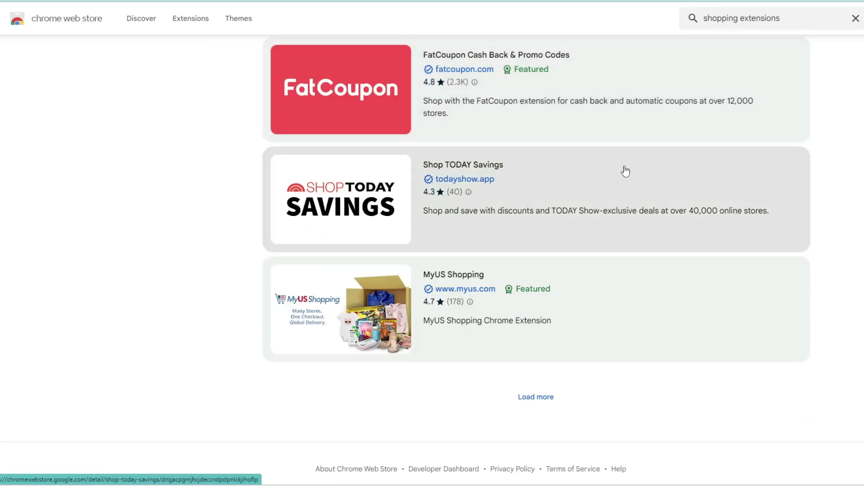
Step: Load more results in the Chrome Web Store 'shopping extensions' search
left_click(537, 397)
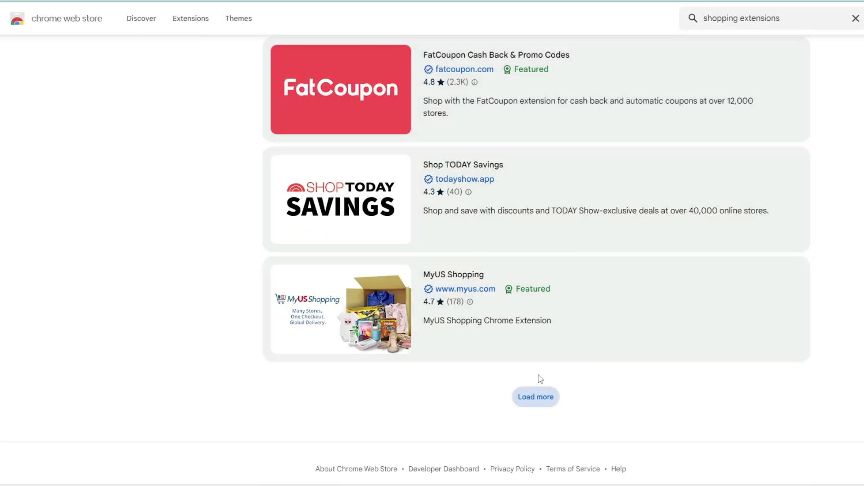
scroll(668, 196, "down", 3)
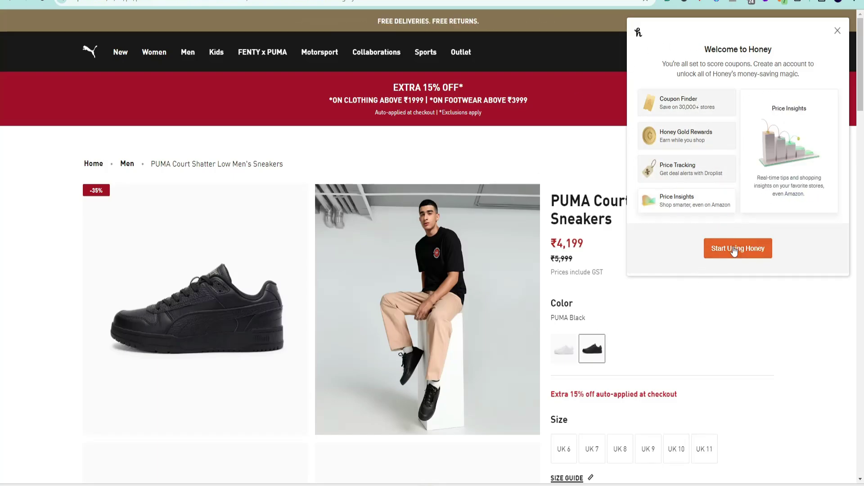
Step: Start using Honey, have it apply code HNYPUMA10 to the PUMA cart, then continue to checkout
left_click(732, 250)
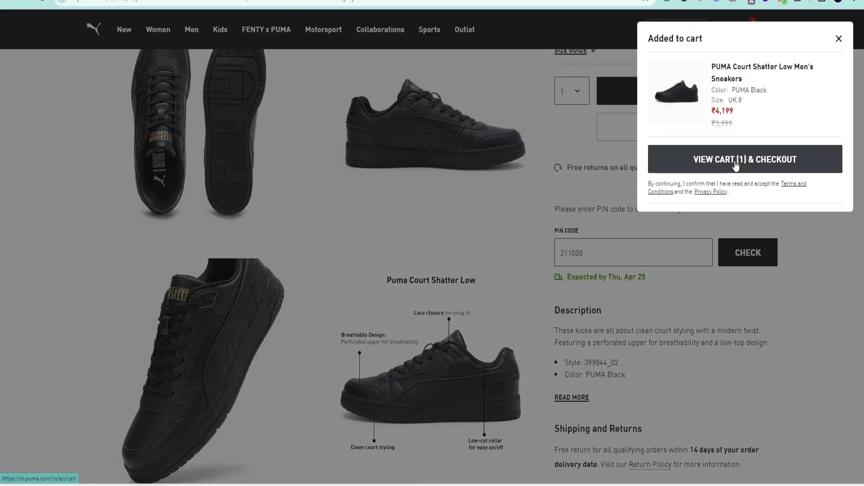
left_click(735, 163)
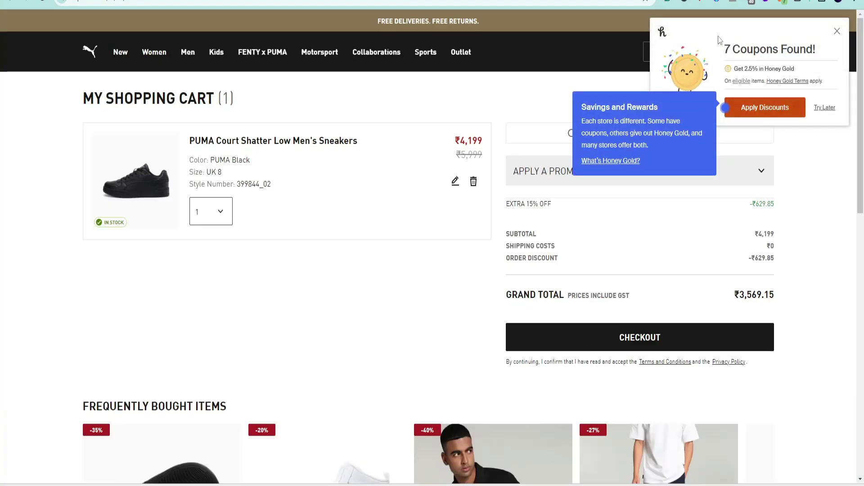
left_click(765, 111)
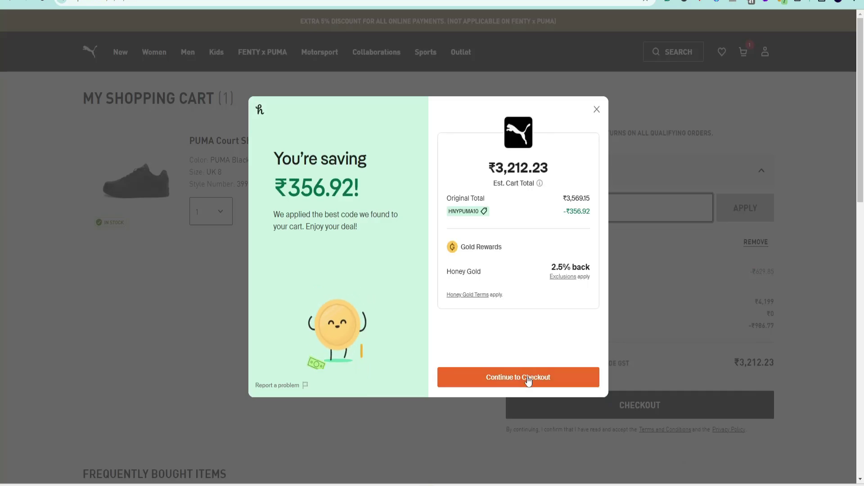
left_click(501, 377)
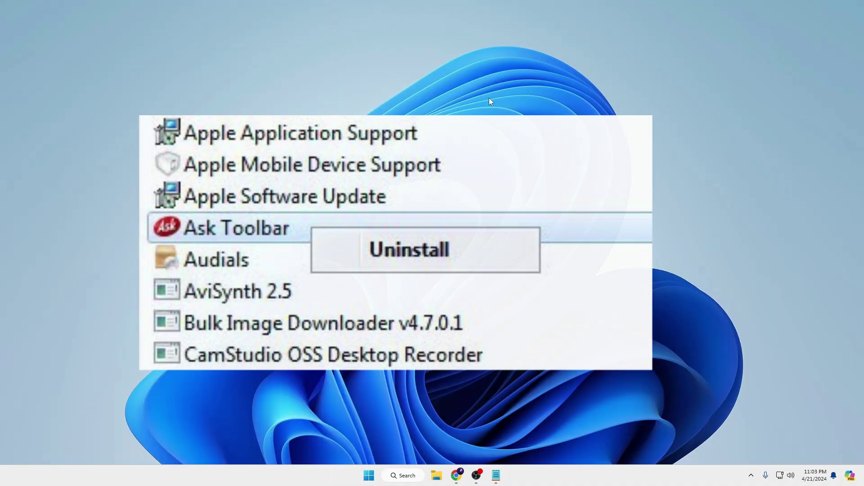
Step: Launch Programs and Features via appwiz.cpl and select Epic Online Services, then Discord
left_click(405, 476)
type("a")
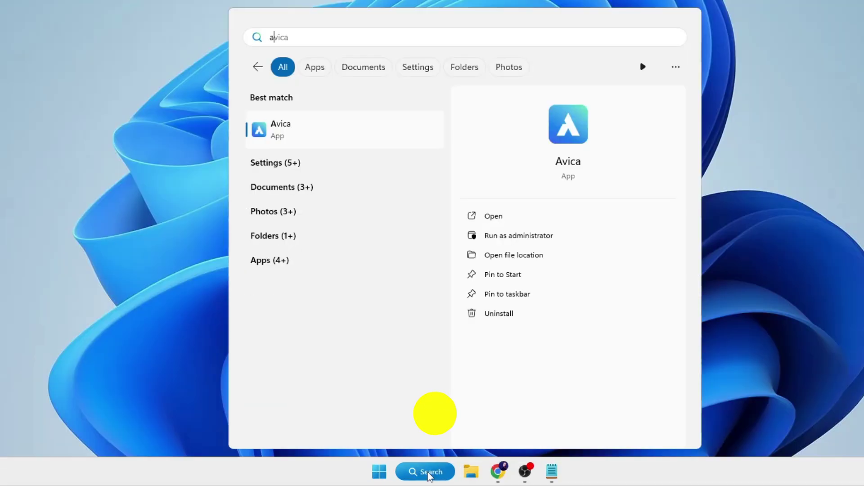
type("ppwiz.")
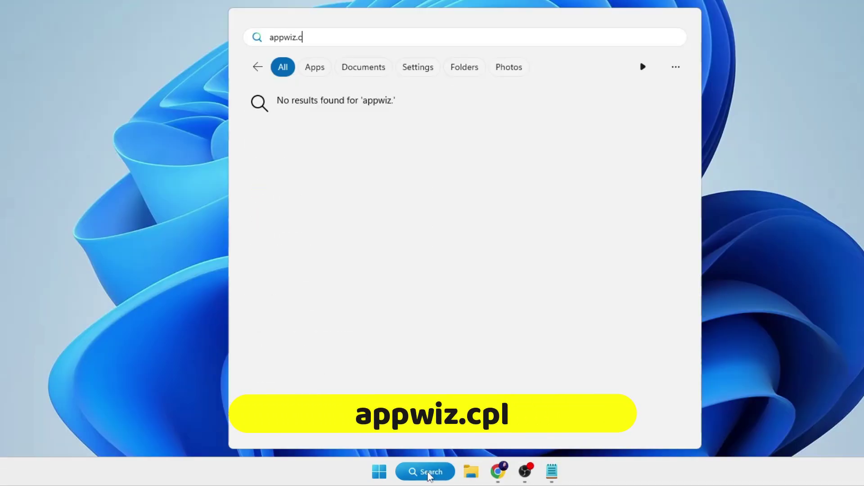
type("cpl")
key("Return")
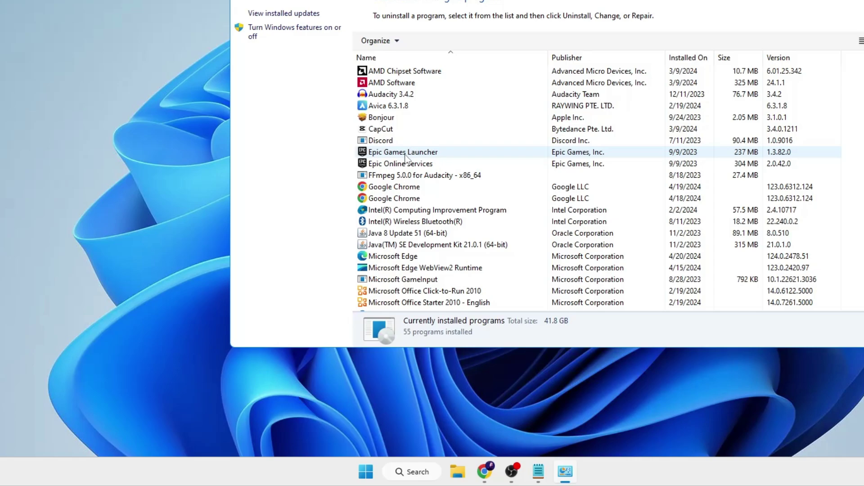
left_click(403, 165)
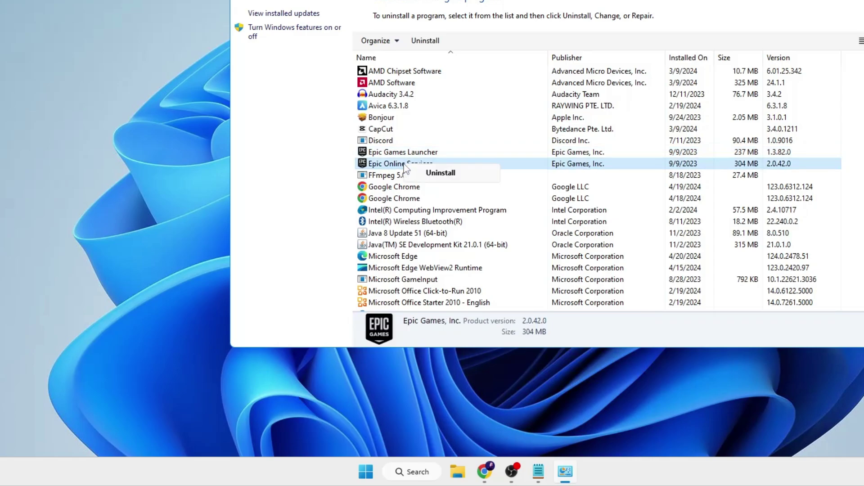
left_click(524, 140)
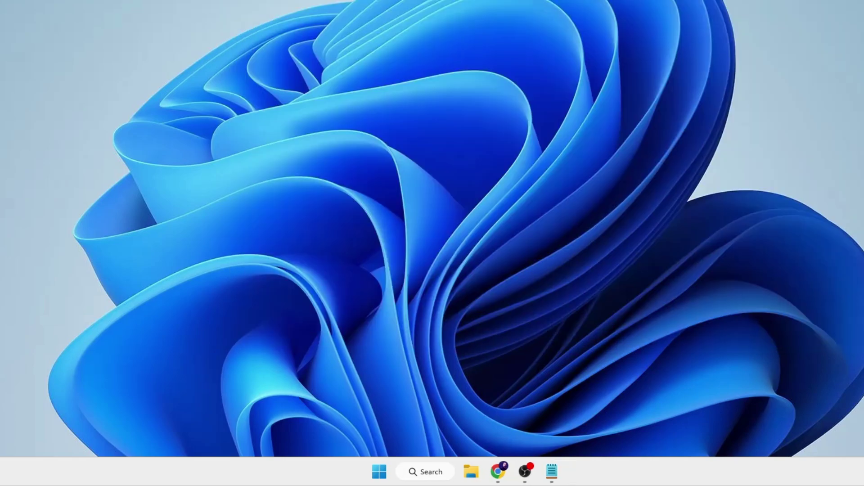
Step: Launch Chrome and reach Manage Extensions from its three-dot menu
left_click(497, 472)
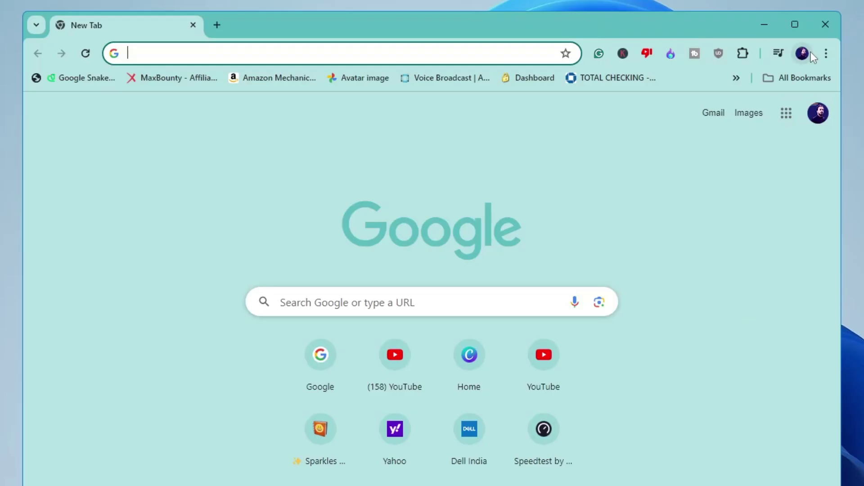
left_click(827, 53)
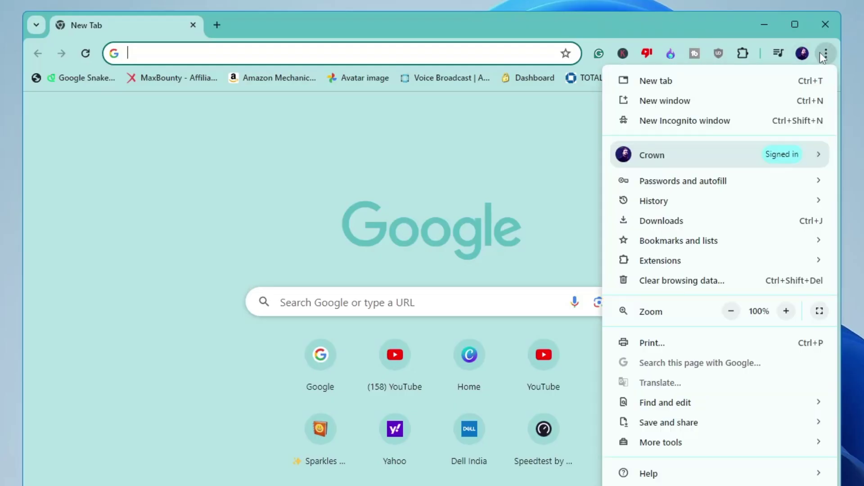
mouse_move(660, 261)
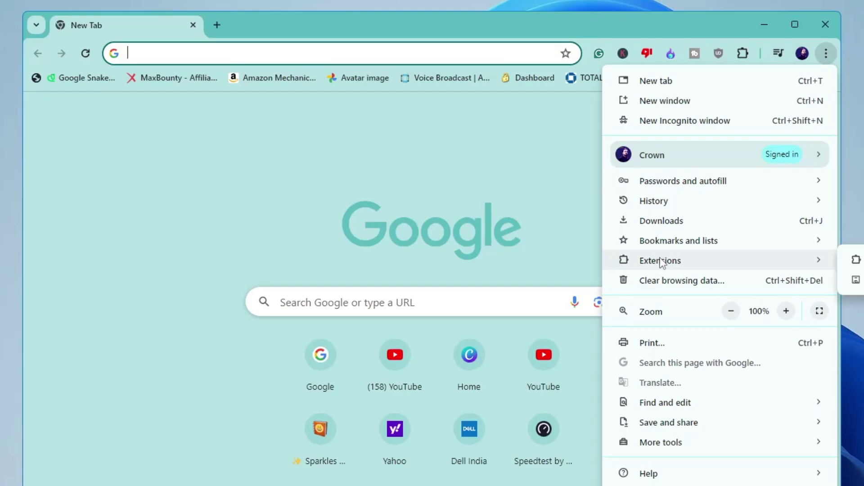
left_click(853, 261)
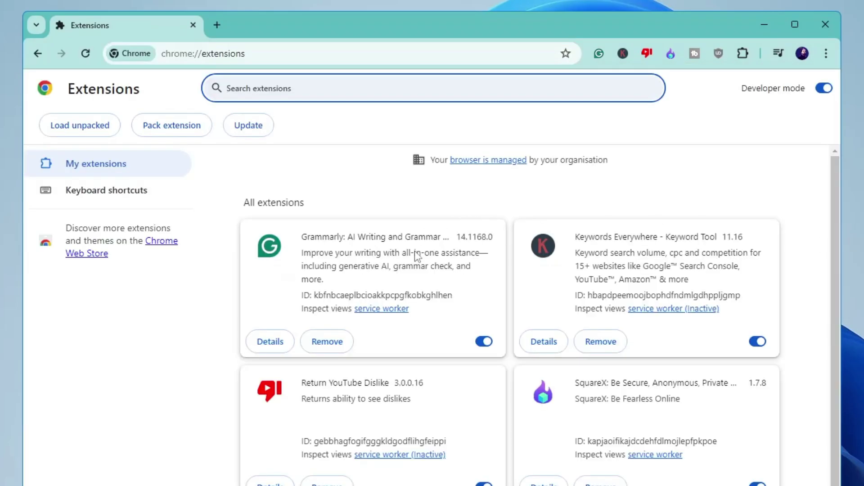
scroll(412, 254, "down", 2)
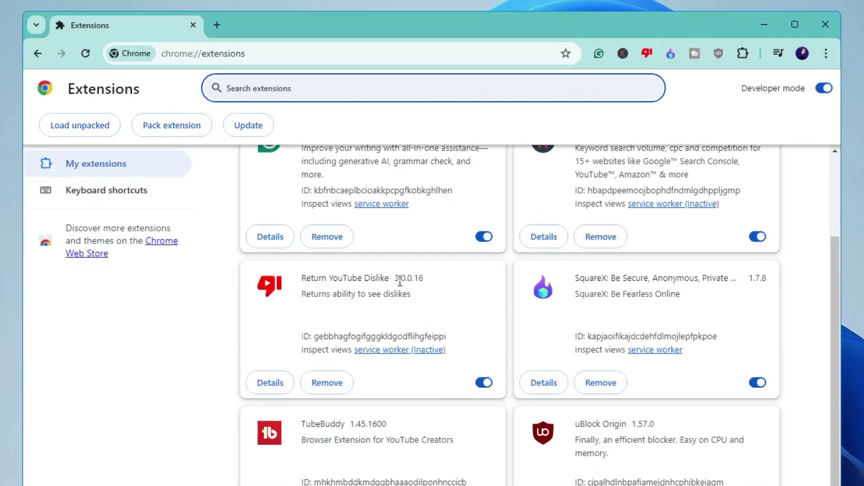